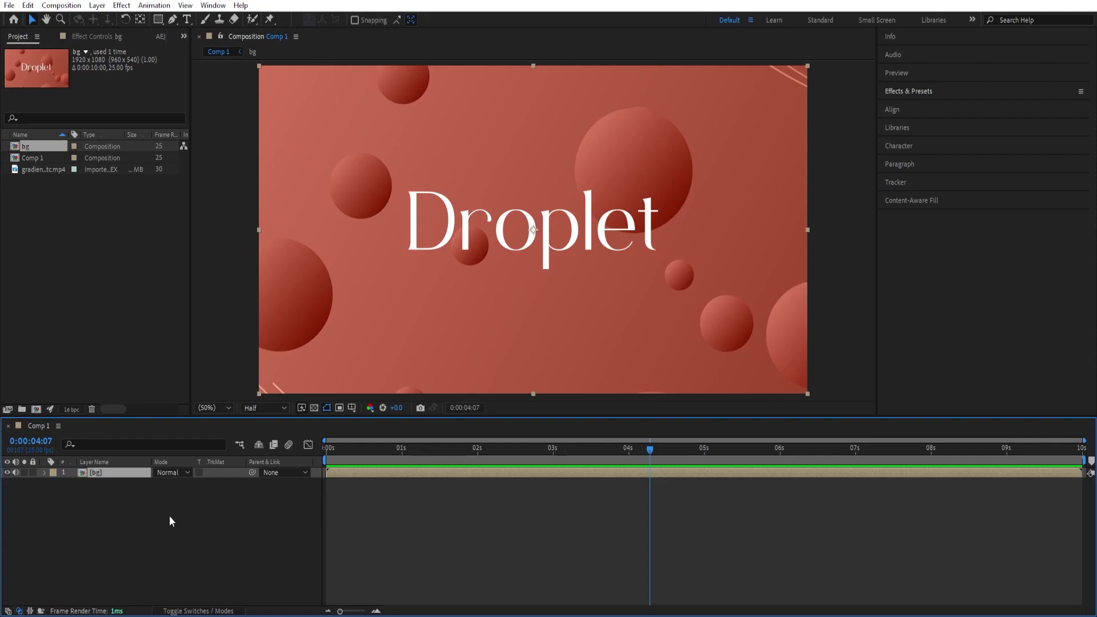
# Inspect the bg precomp's background animation, then return to Comp 1
pyautogui.doubleClick(108, 474)
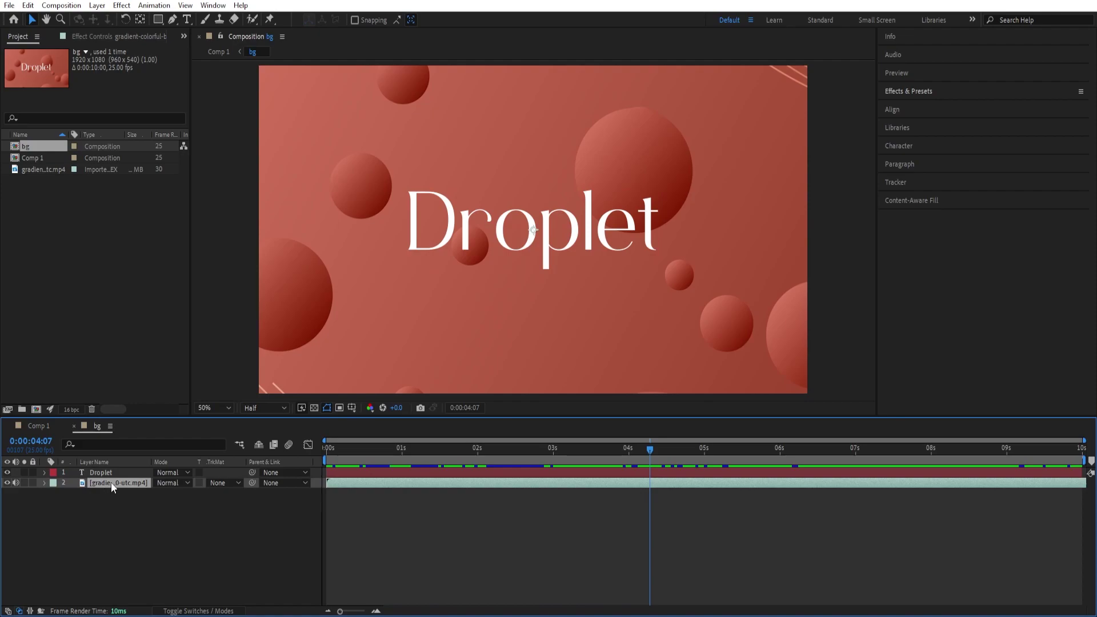
pyautogui.moveTo(677, 462); pyautogui.dragTo(433, 477)
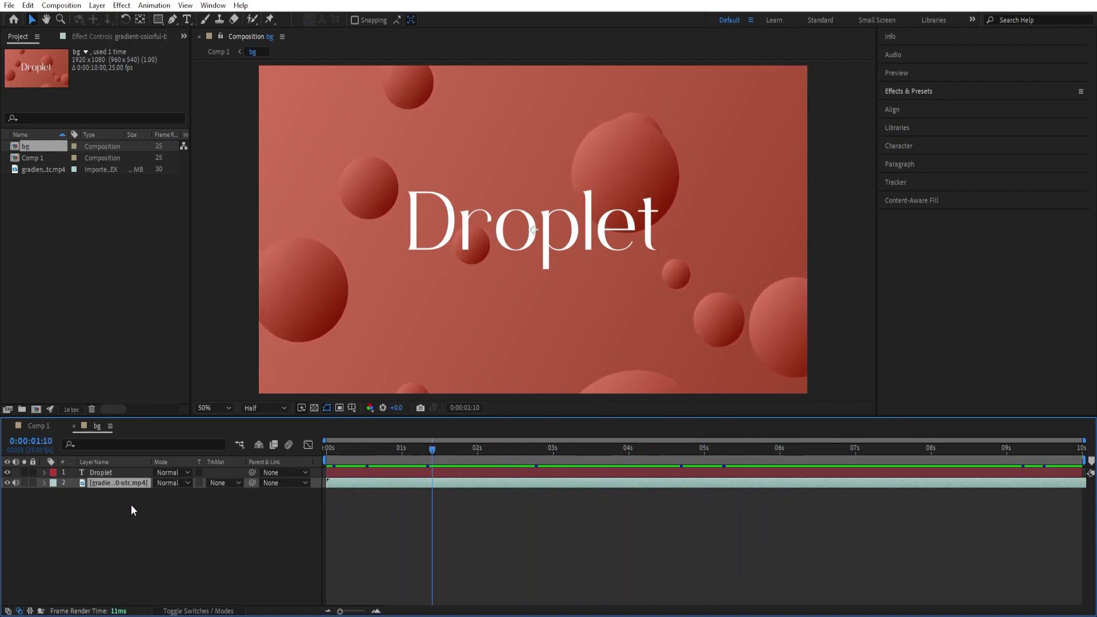
pyautogui.click(124, 475)
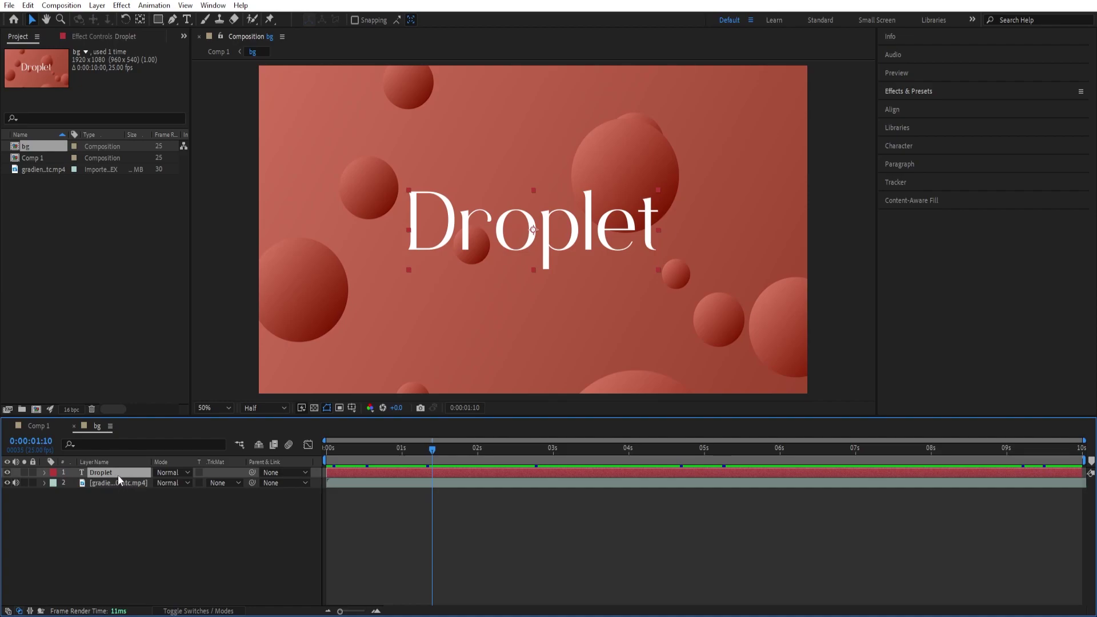
pyautogui.click(46, 427)
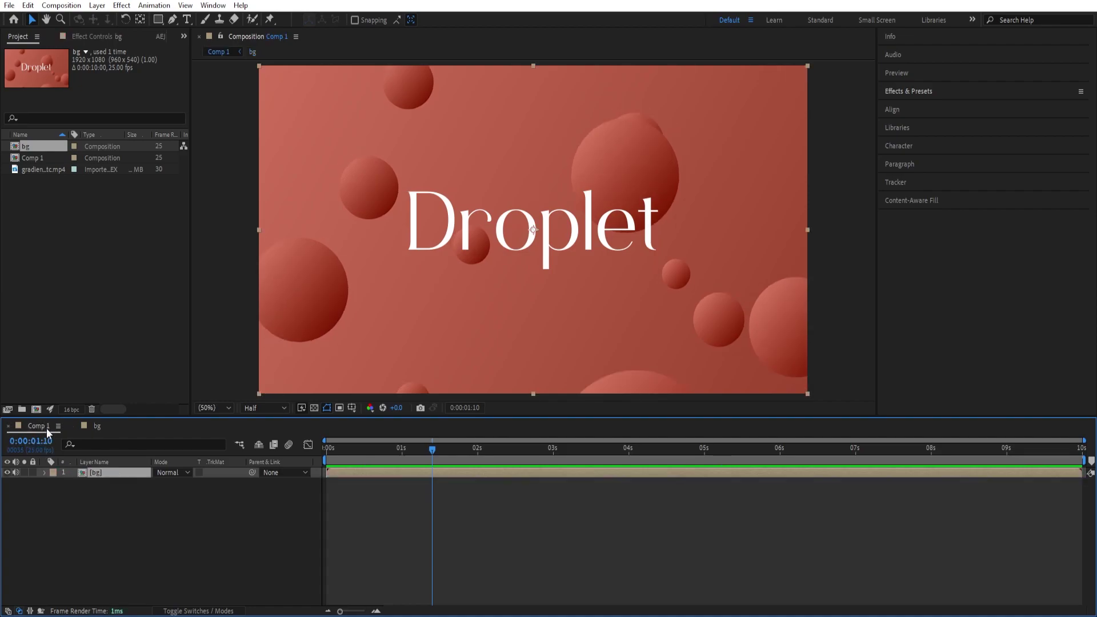
# Duplicate the bg layer, naming the lower copy 'base' and the top copy 'liquid'
pyautogui.hotkey('ctrl', 'd')
pyautogui.click(102, 486)
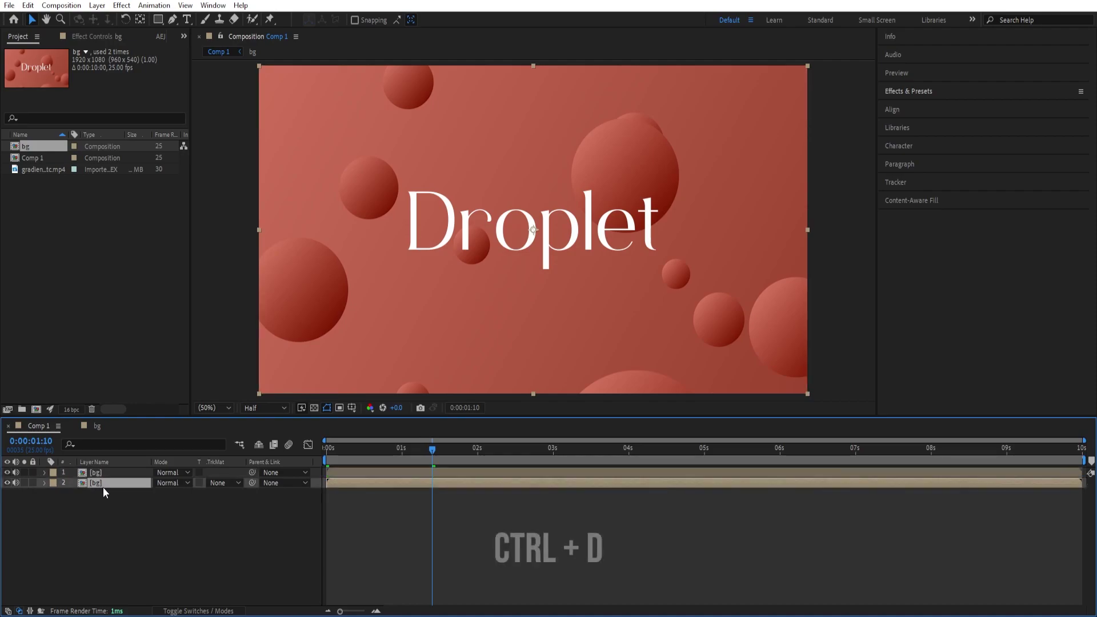
pyautogui.press('Return')
pyautogui.write('base')
pyautogui.press('Return')
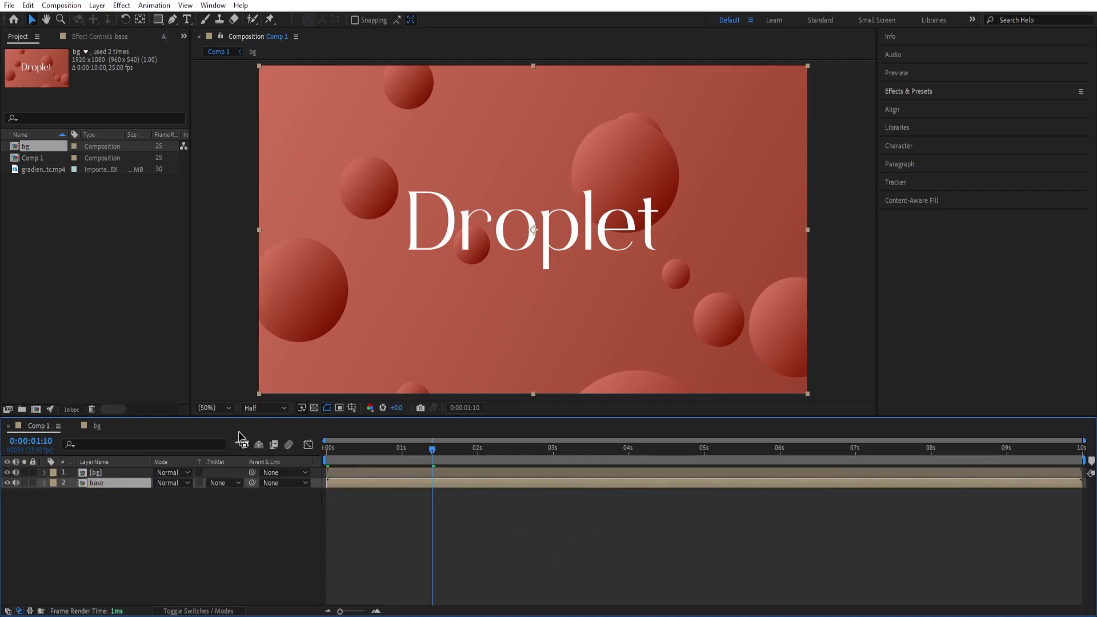
pyautogui.click(95, 478)
pyautogui.press('Return')
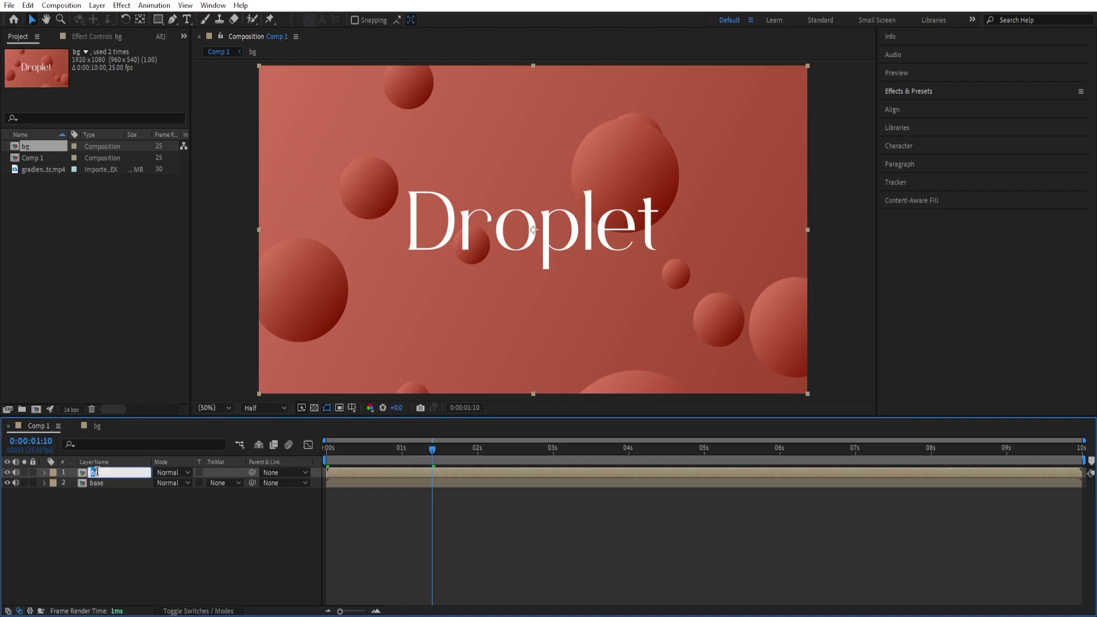
pyautogui.write('liquid')
pyautogui.press('Return')
# Search the effects for 'mercury' and apply CC Mr. Mercury to the liquid layer
pyautogui.click(929, 96)
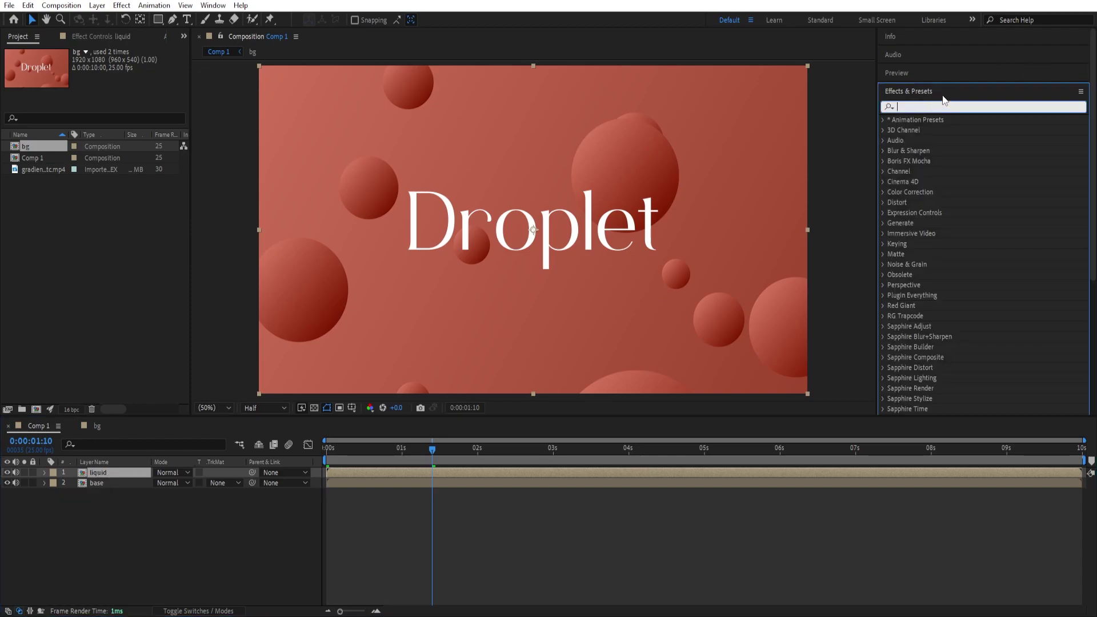
pyautogui.write('mercury')
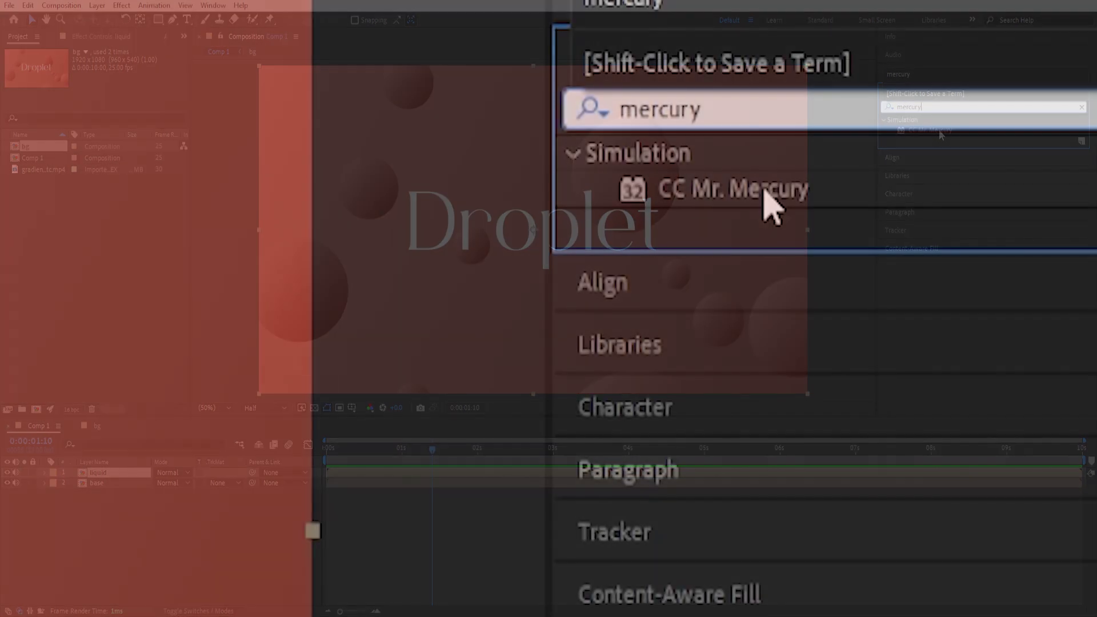
pyautogui.click(938, 131)
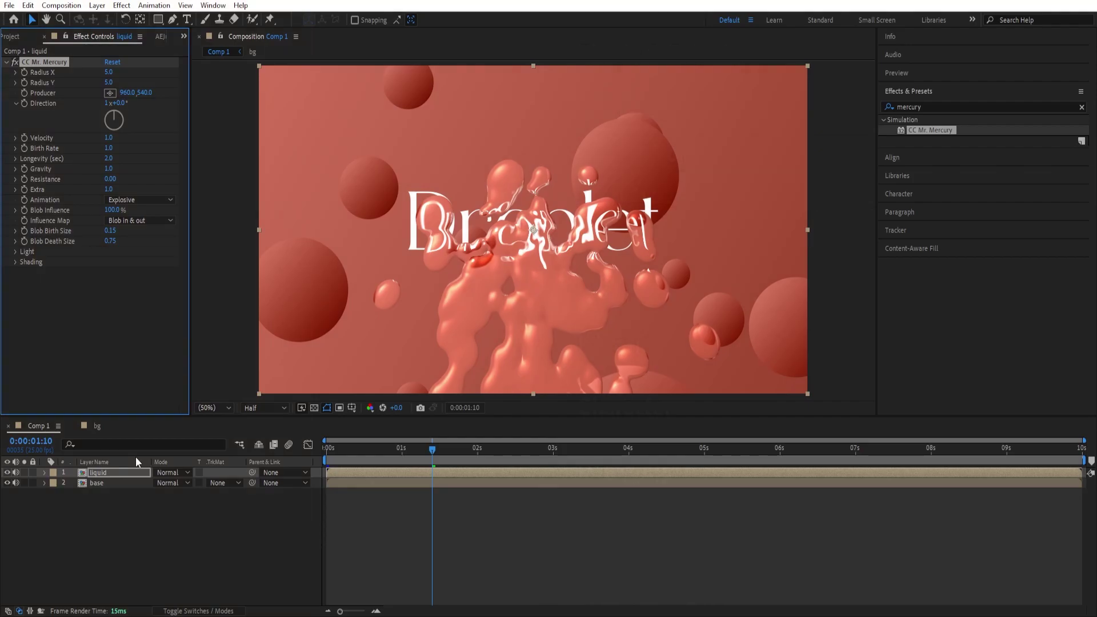
# Hide the base layer and preview the Mr. Mercury liquid with the Twirl animation
pyautogui.click(7, 484)
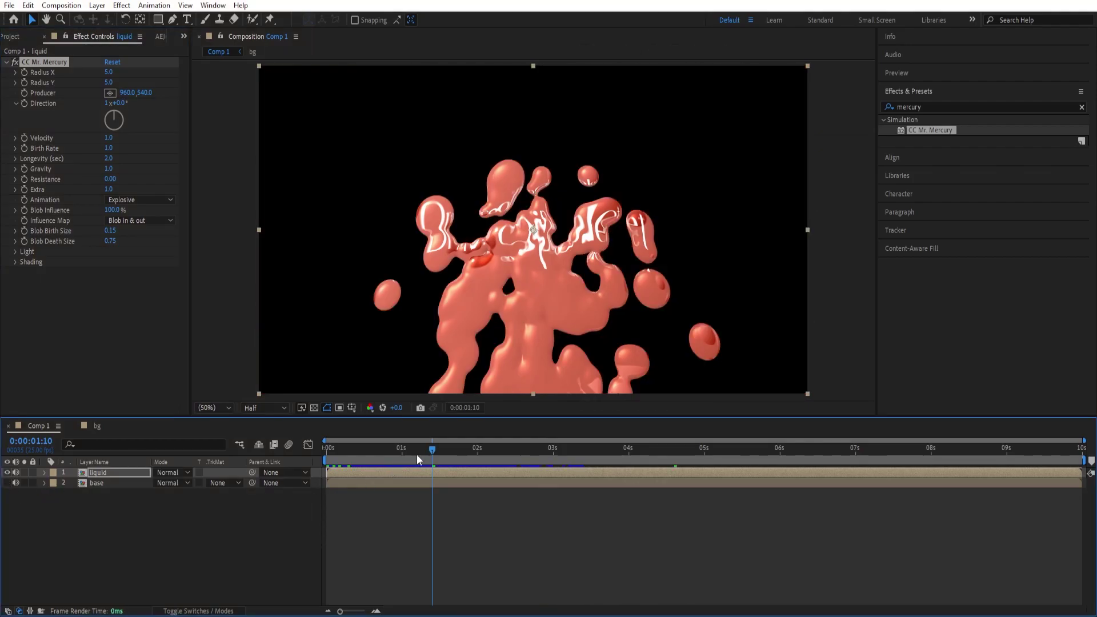
pyautogui.moveTo(337, 460); pyautogui.dragTo(461, 468)
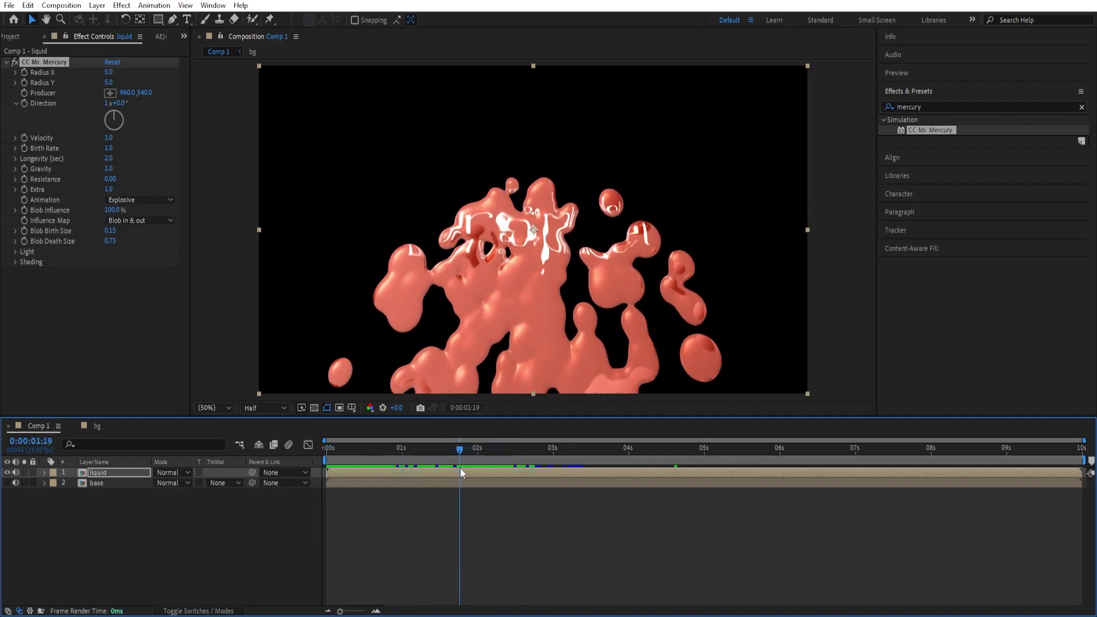
pyautogui.click(132, 201)
pyautogui.click(135, 240)
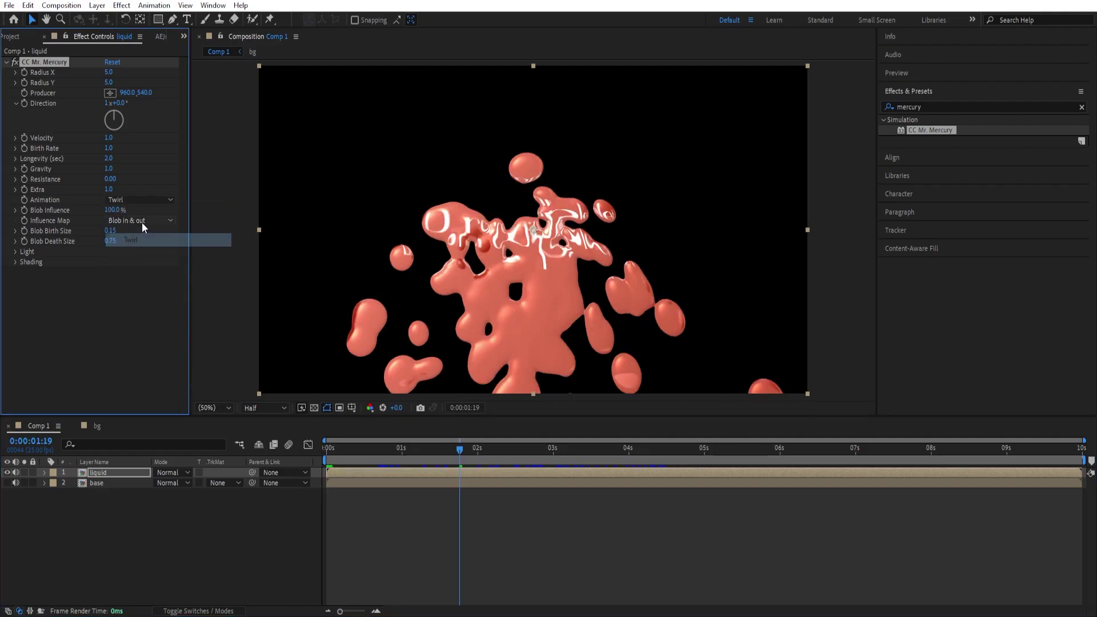
pyautogui.moveTo(334, 445); pyautogui.dragTo(643, 428)
# Try the Fire animation, then settle on Explosive
pyautogui.click(121, 199)
pyautogui.click(140, 281)
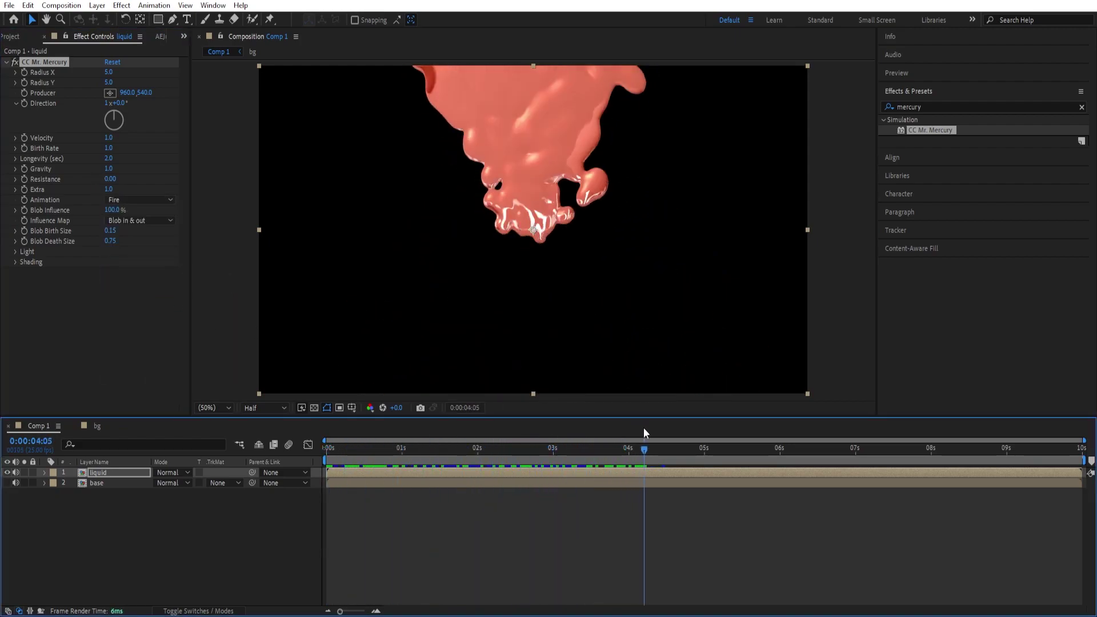
pyautogui.click(135, 199)
pyautogui.click(136, 213)
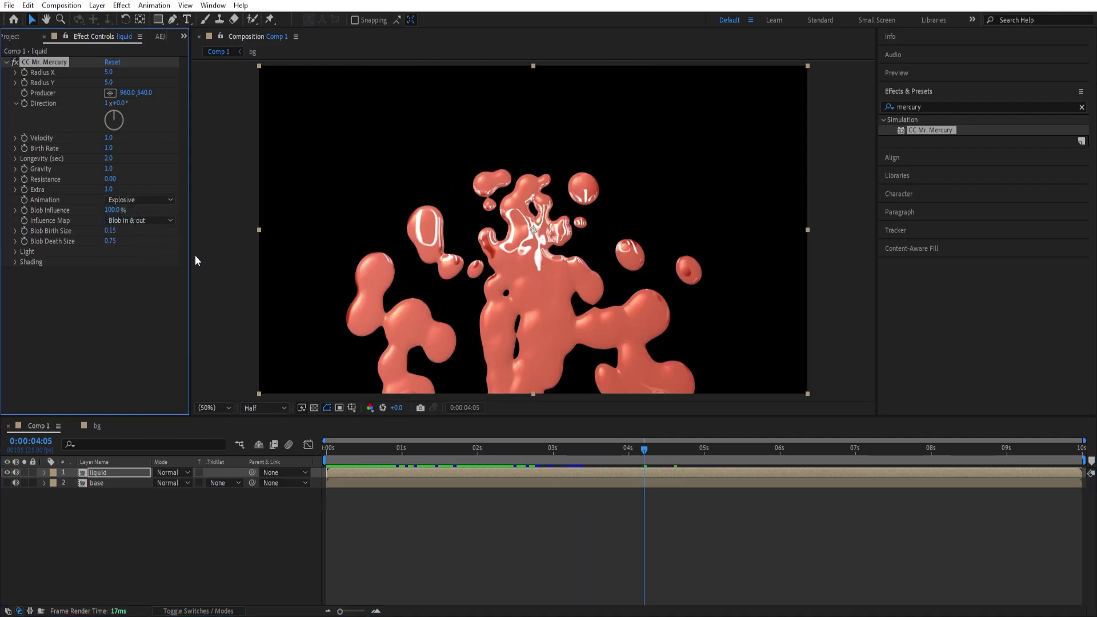
pyautogui.moveTo(644, 443); pyautogui.dragTo(434, 433)
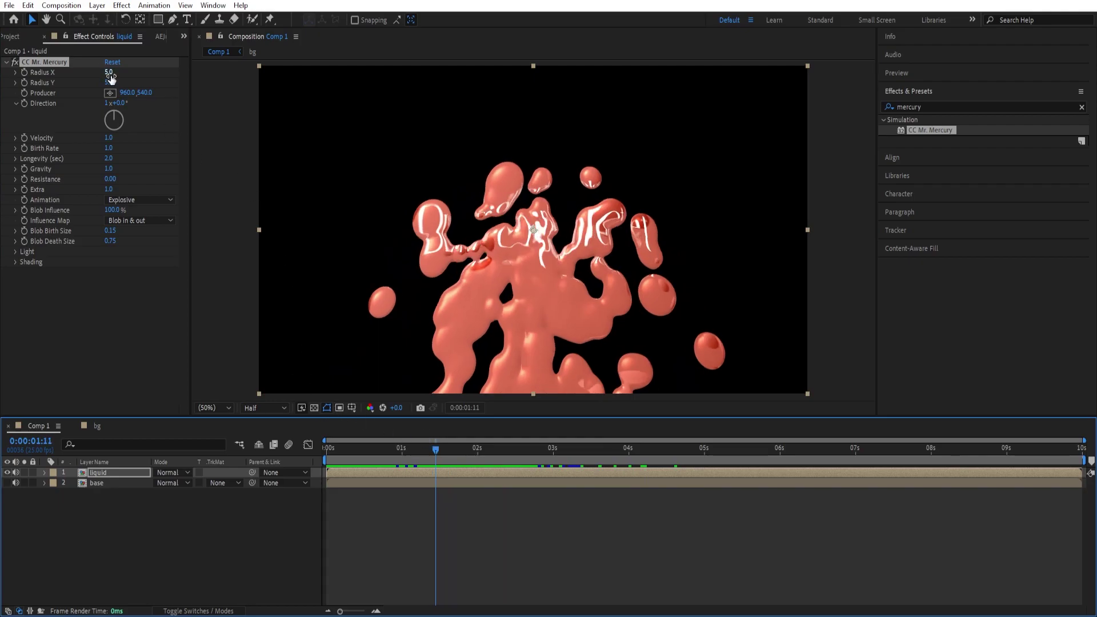
# Widen Radius X to 98.0 and place the Producer point near the frame's top centre
pyautogui.moveTo(114, 76)
pyautogui.mouseDown()
pyautogui.moveTo(158, 69)
pyautogui.moveTo(120, 80)
pyautogui.moveTo(132, 79)
pyautogui.mouseUp()
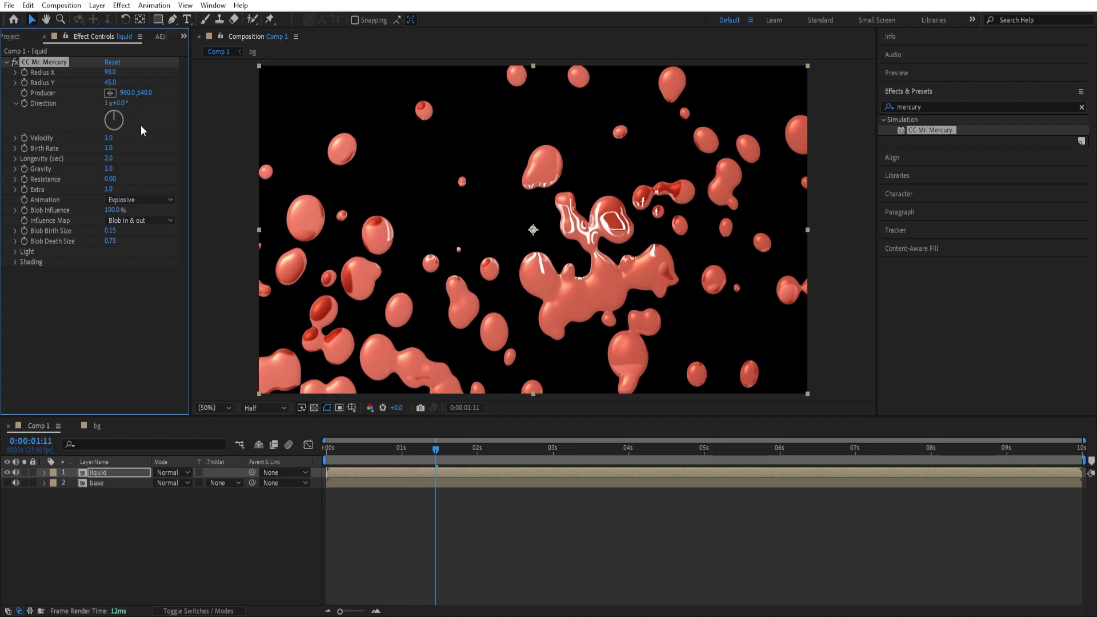
pyautogui.click(110, 92)
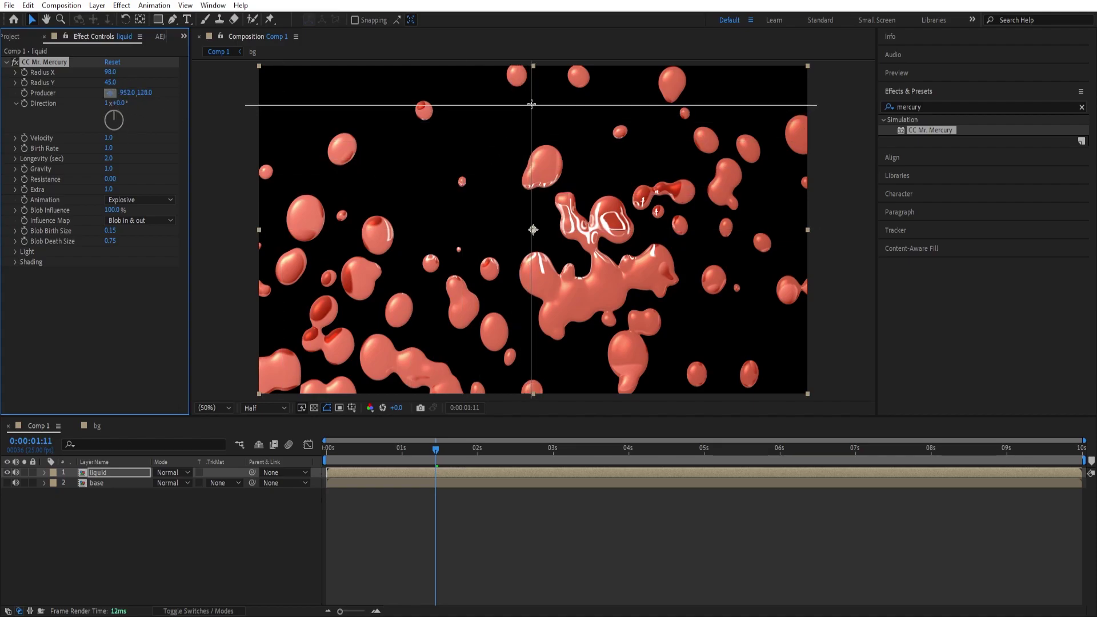
pyautogui.click(531, 101)
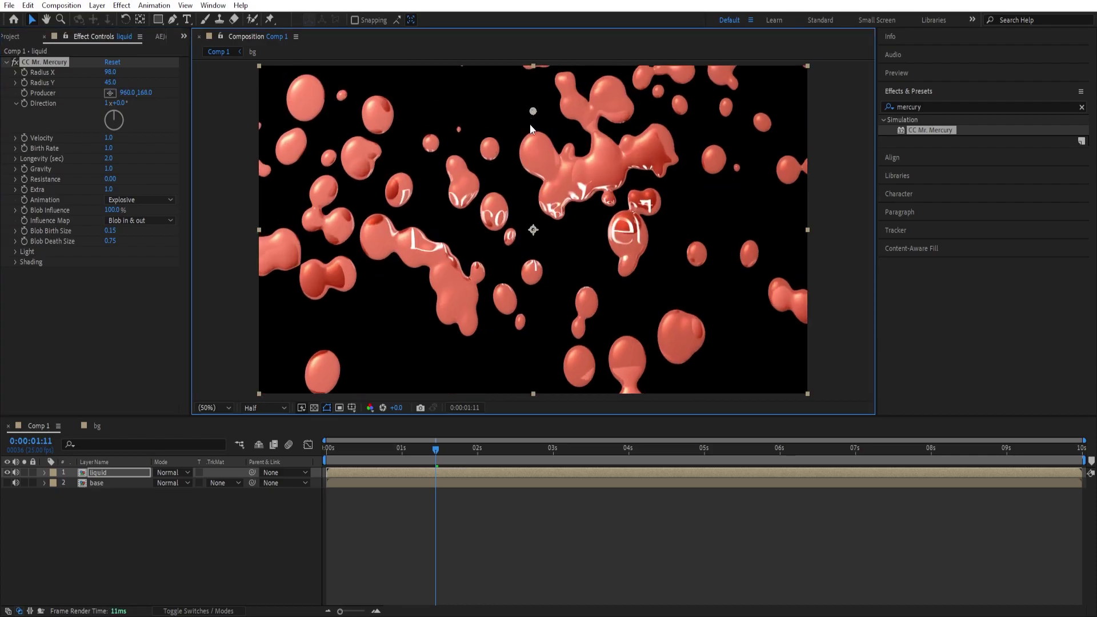
pyautogui.moveTo(528, 106)
pyautogui.mouseDown()
pyautogui.moveTo(527, 148)
pyautogui.moveTo(528, 106)
pyautogui.mouseUp()
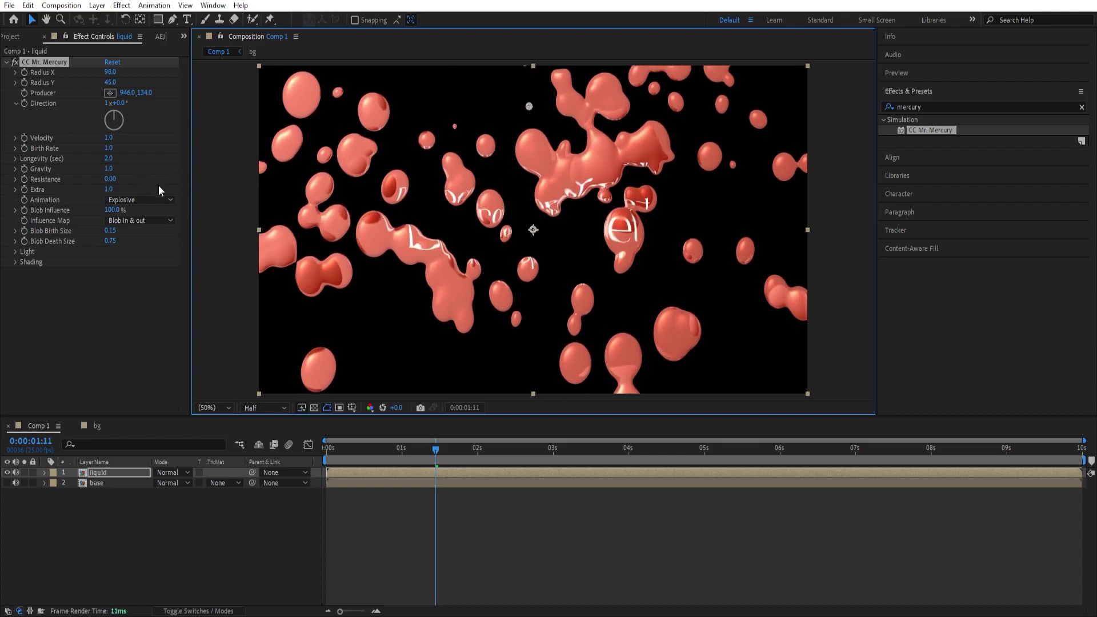
# Set Velocity to 0.1 and Birth Rate to 0.1, previewing the slower, sparser blobs
pyautogui.click(110, 138)
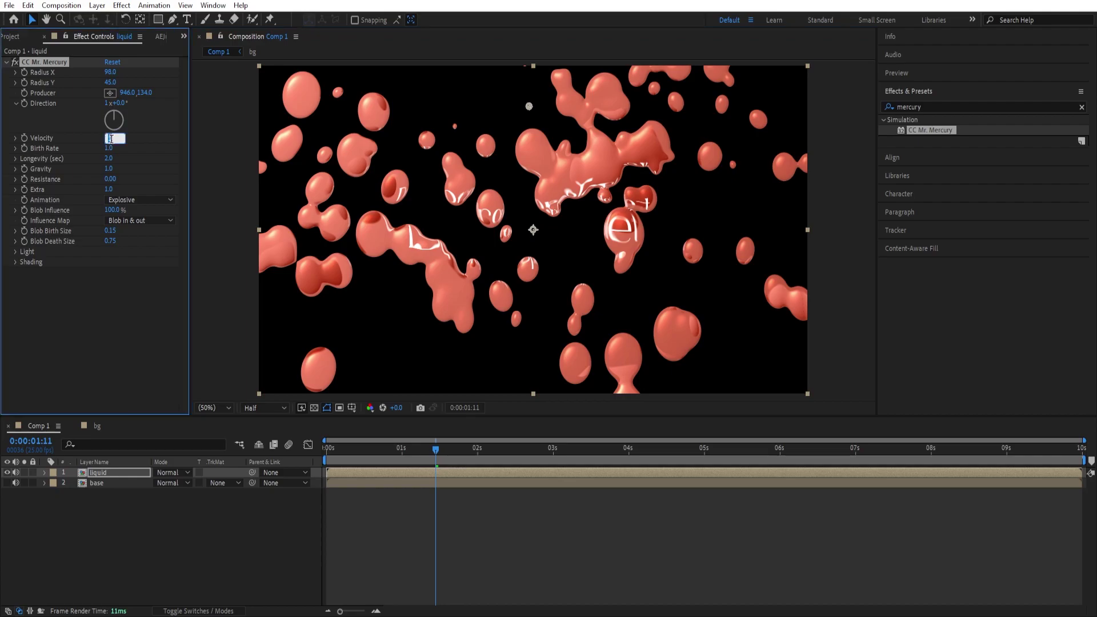
pyautogui.write('0.1')
pyautogui.press('Return')
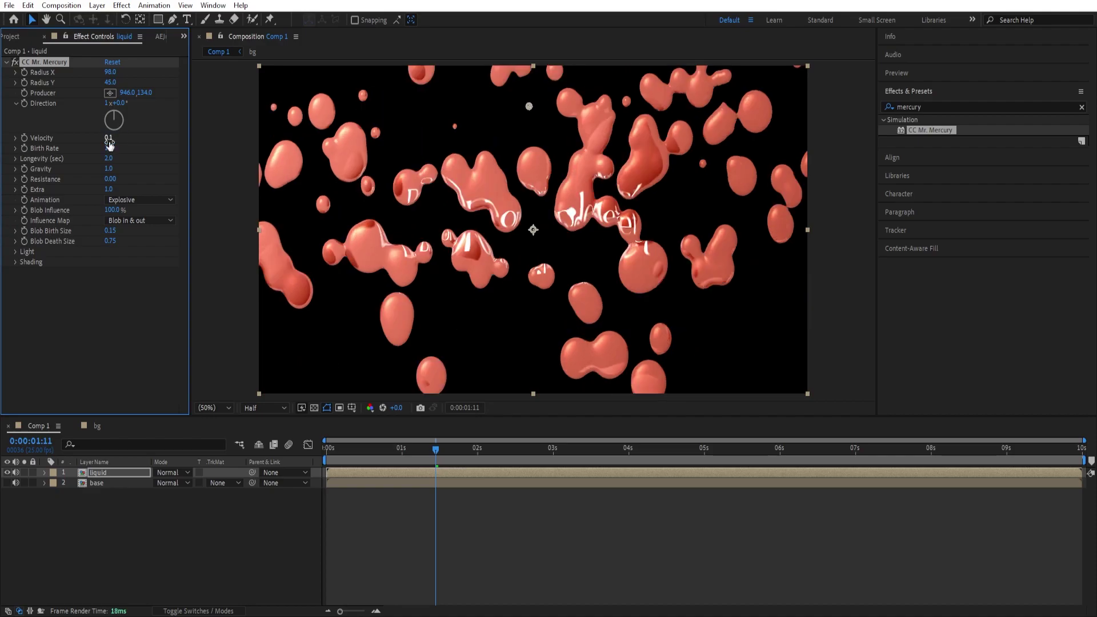
pyautogui.click(394, 451)
pyautogui.moveTo(393, 453); pyautogui.dragTo(506, 450)
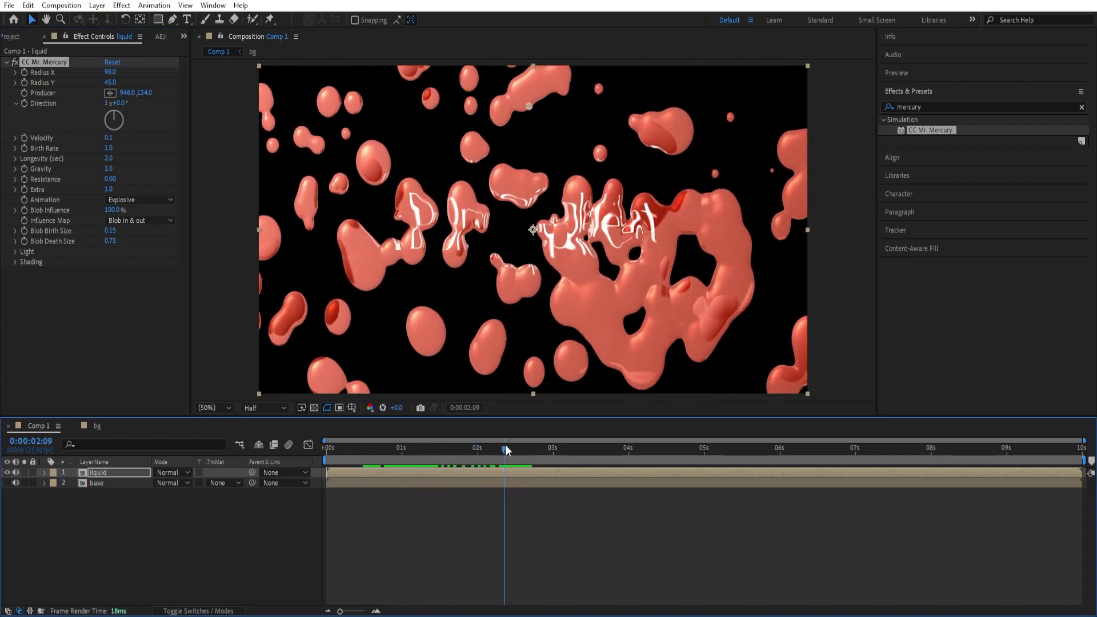
pyautogui.moveTo(108, 149); pyautogui.dragTo(68, 160)
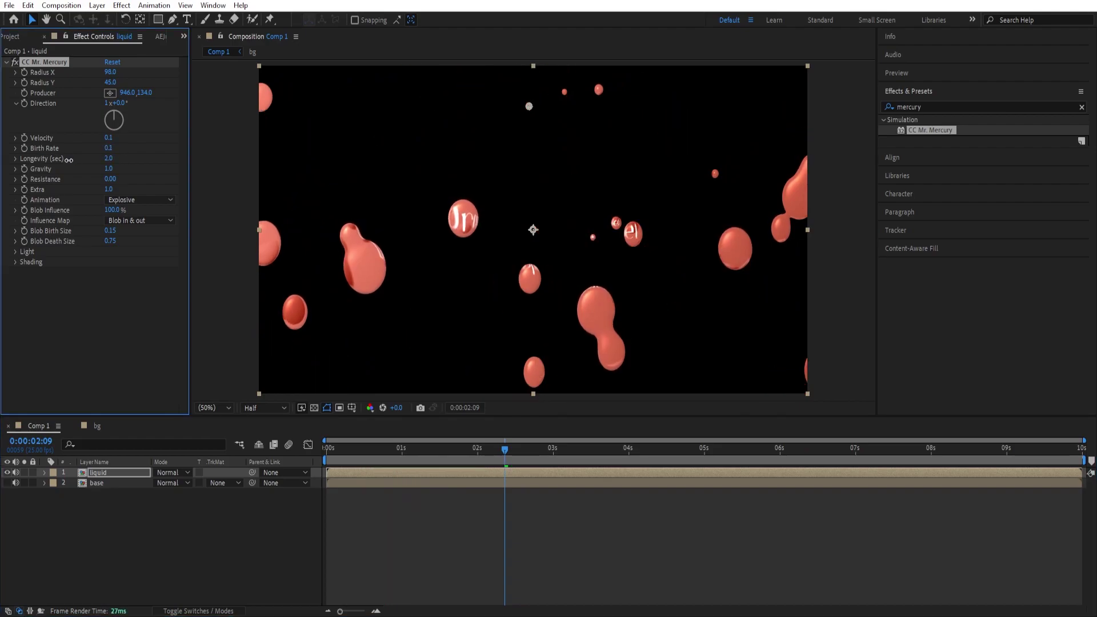
pyautogui.click(373, 449)
pyautogui.press('space')
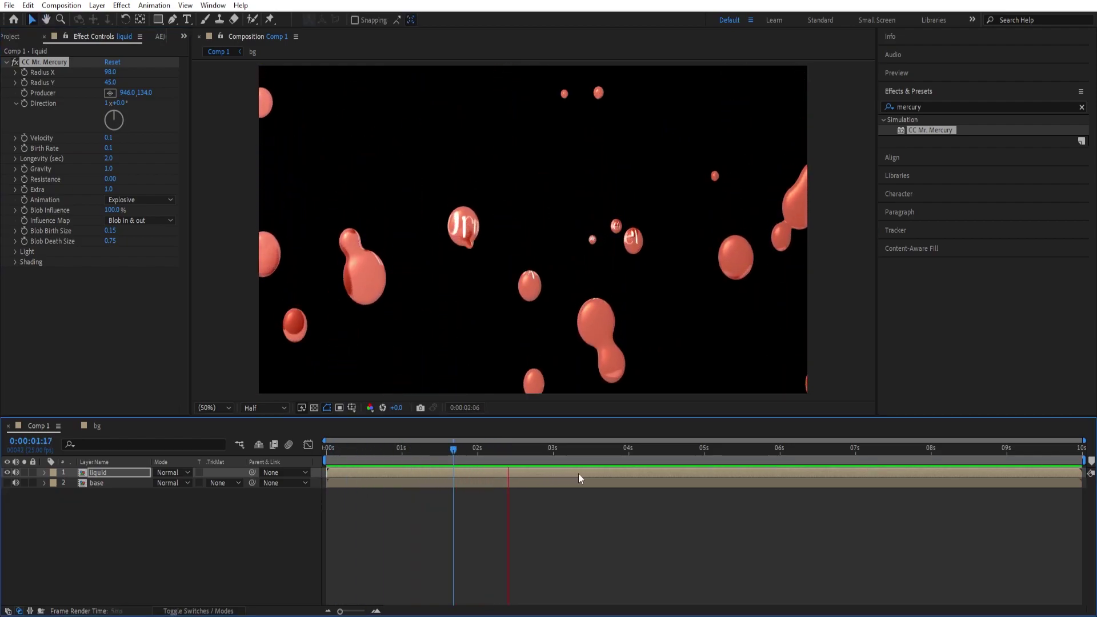
pyautogui.press('space')
# Set Resistance to 0.5, preview the motion, and enlarge Blob Birth Size
pyautogui.click(109, 179)
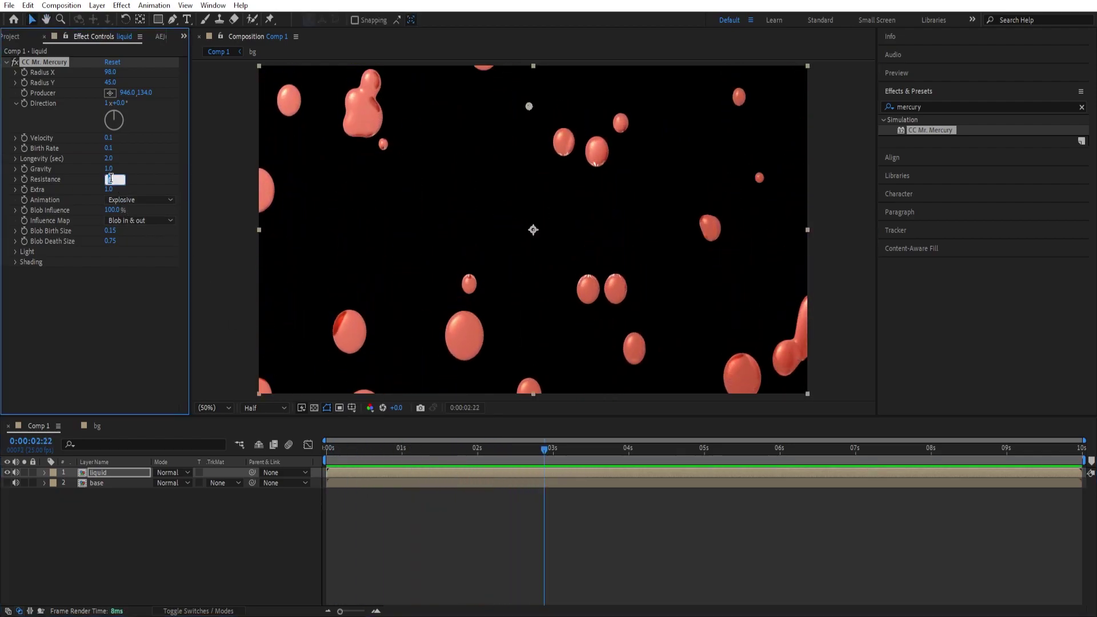
pyautogui.write('0.5')
pyautogui.press('Return')
pyautogui.moveTo(520, 455)
pyautogui.mouseDown()
pyautogui.moveTo(386, 447)
pyautogui.moveTo(579, 451)
pyautogui.moveTo(412, 472)
pyautogui.mouseUp()
pyautogui.press('space')
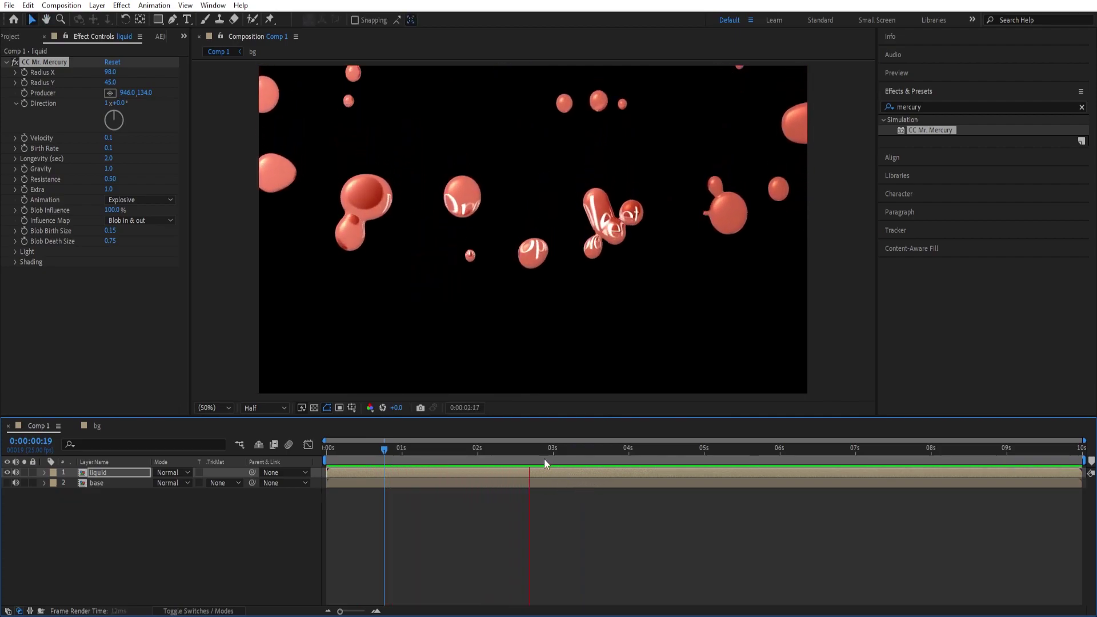
pyautogui.press('space')
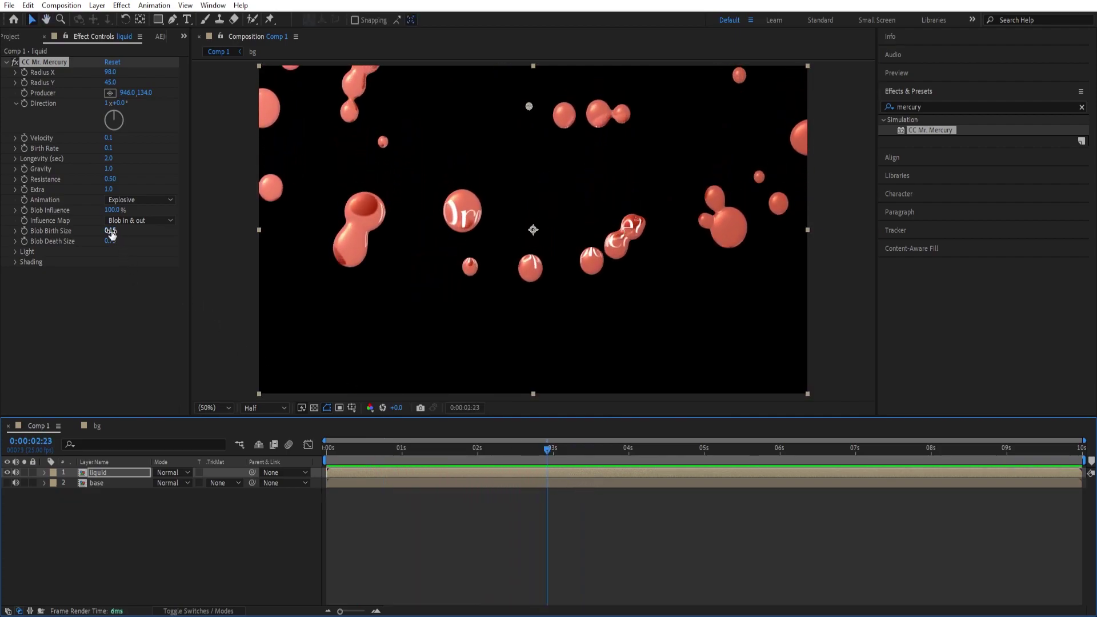
pyautogui.moveTo(110, 233); pyautogui.dragTo(207, 222)
# Set Blob Birth Size to 1.99 and Blob Death Size to 1.00, then preview
pyautogui.moveTo(111, 240); pyautogui.dragTo(124, 240)
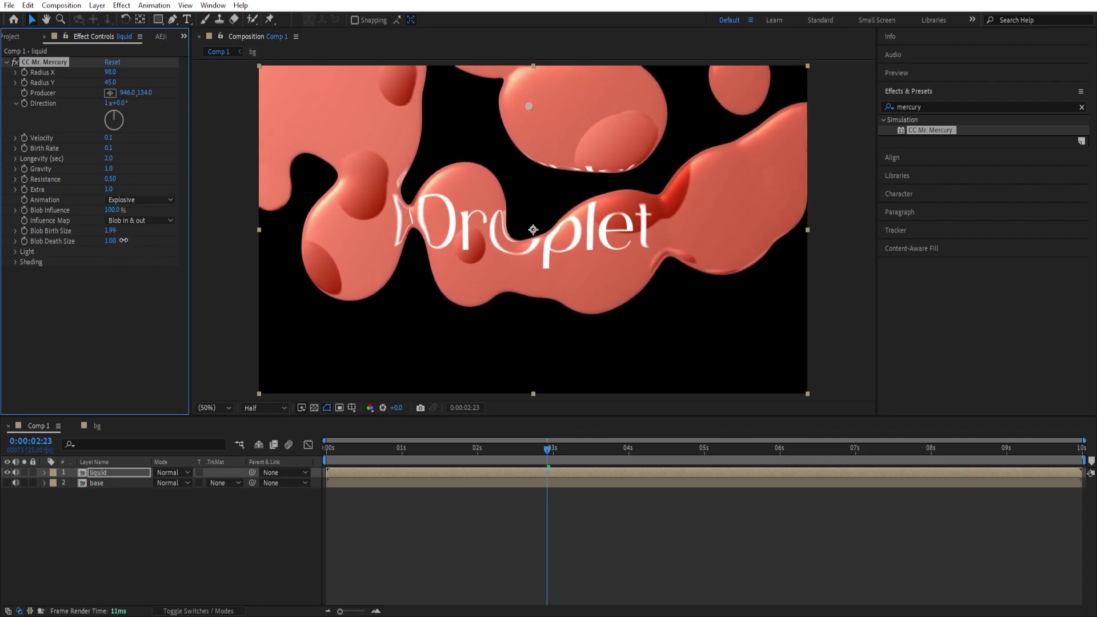
pyautogui.moveTo(547, 447); pyautogui.dragTo(346, 443)
pyautogui.press('space')
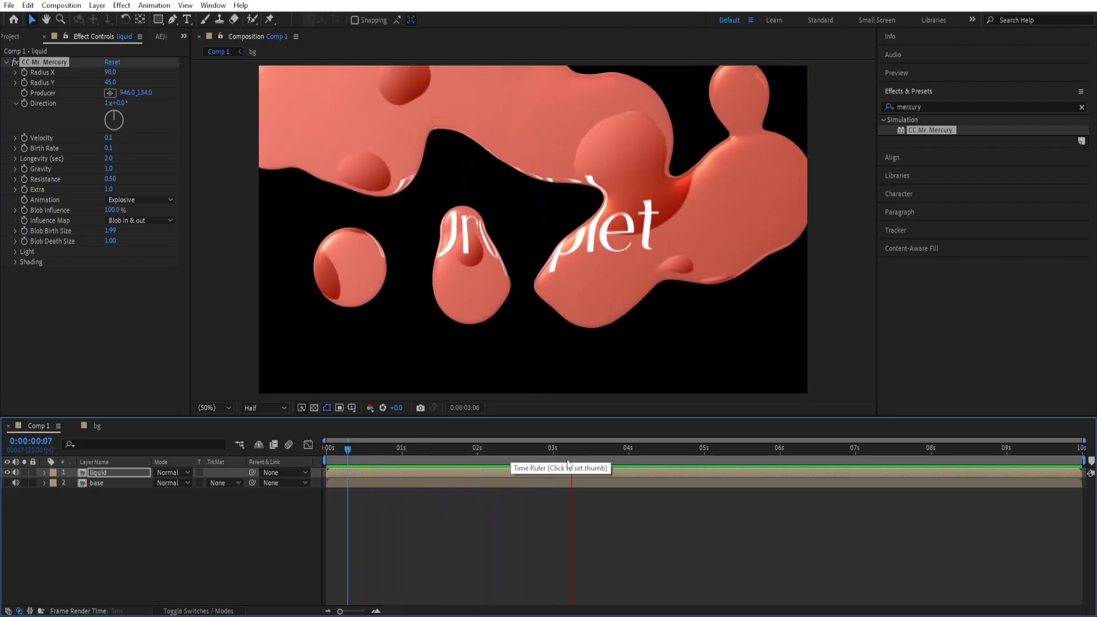
pyautogui.press('space')
# Show the coral base layer again and preview the composition from the start
pyautogui.click(9, 483)
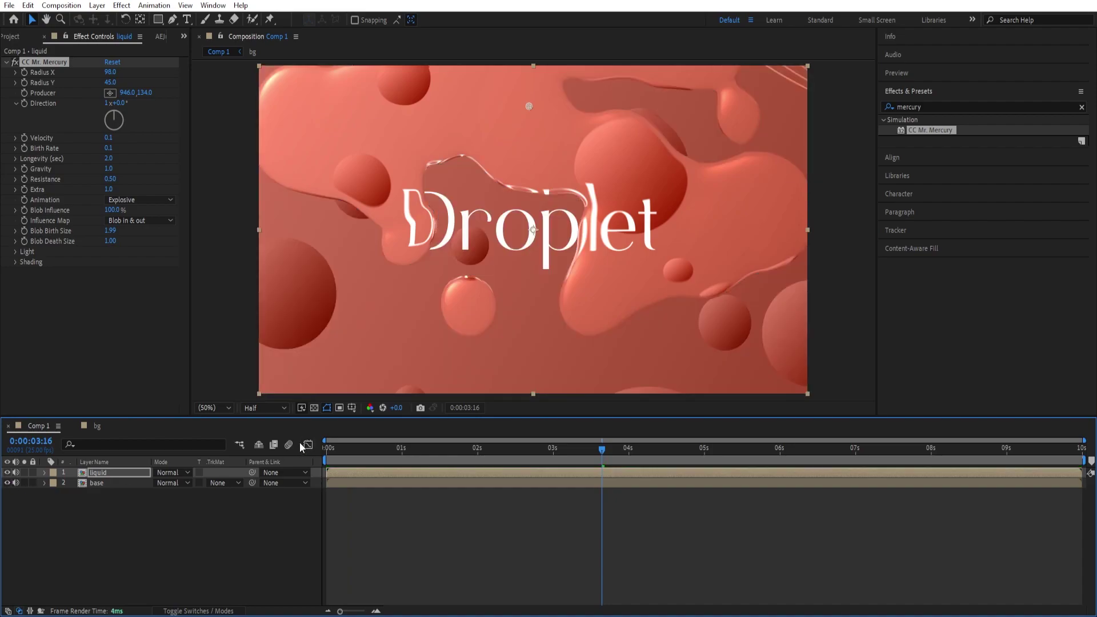
pyautogui.press('Home')
pyautogui.press('space')
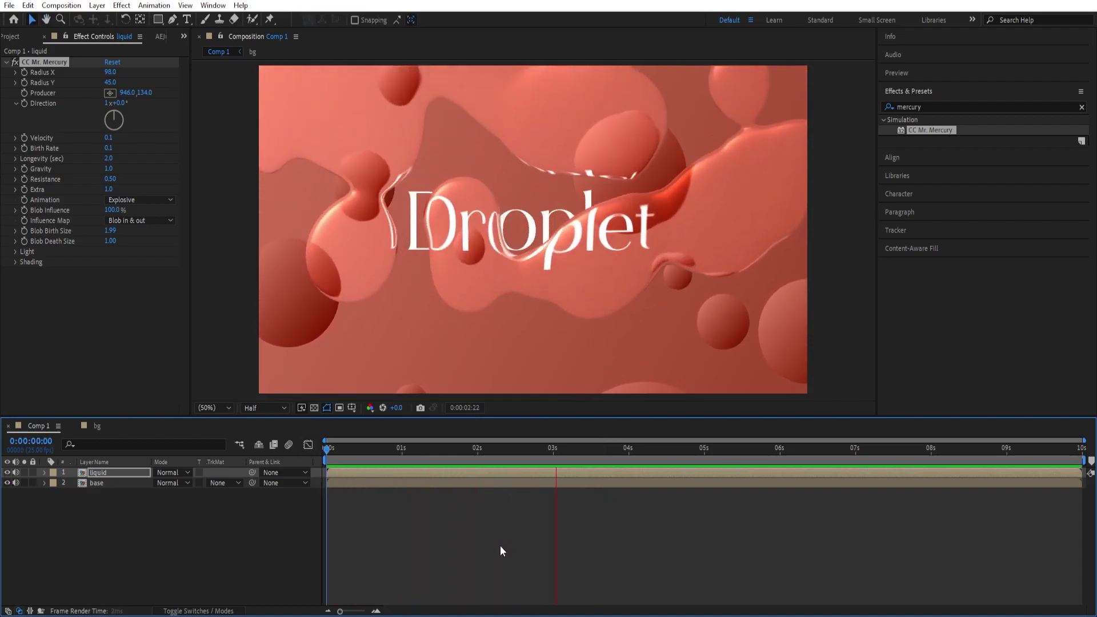
pyautogui.press('space')
# Duplicate the liquid layer and rename the copy 'small liquid'
pyautogui.click(108, 472)
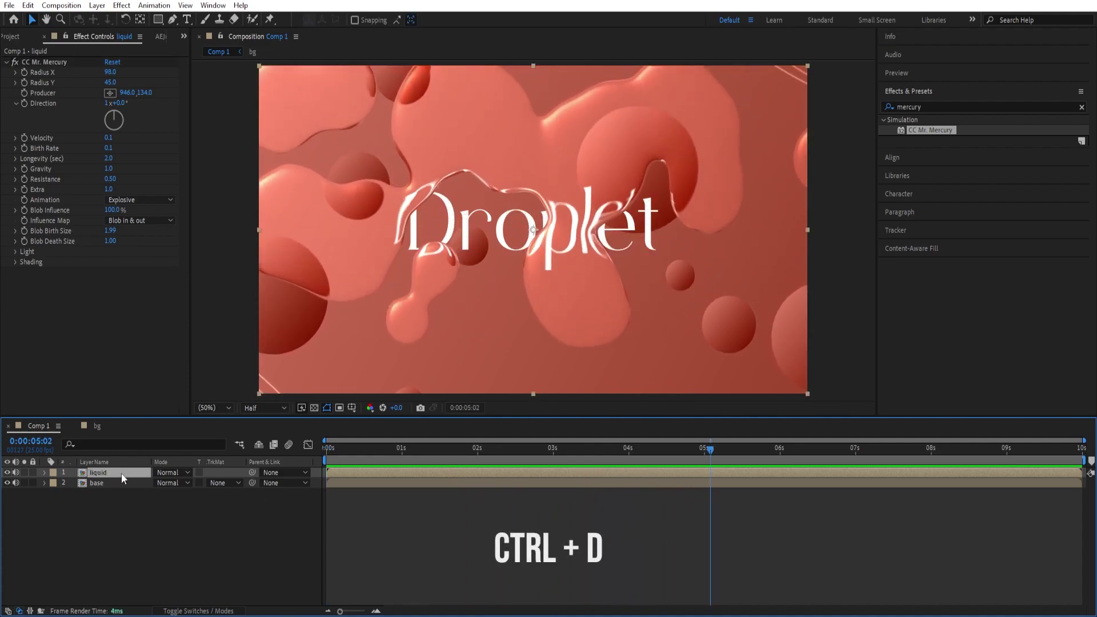
pyautogui.hotkey('ctrl', 'd')
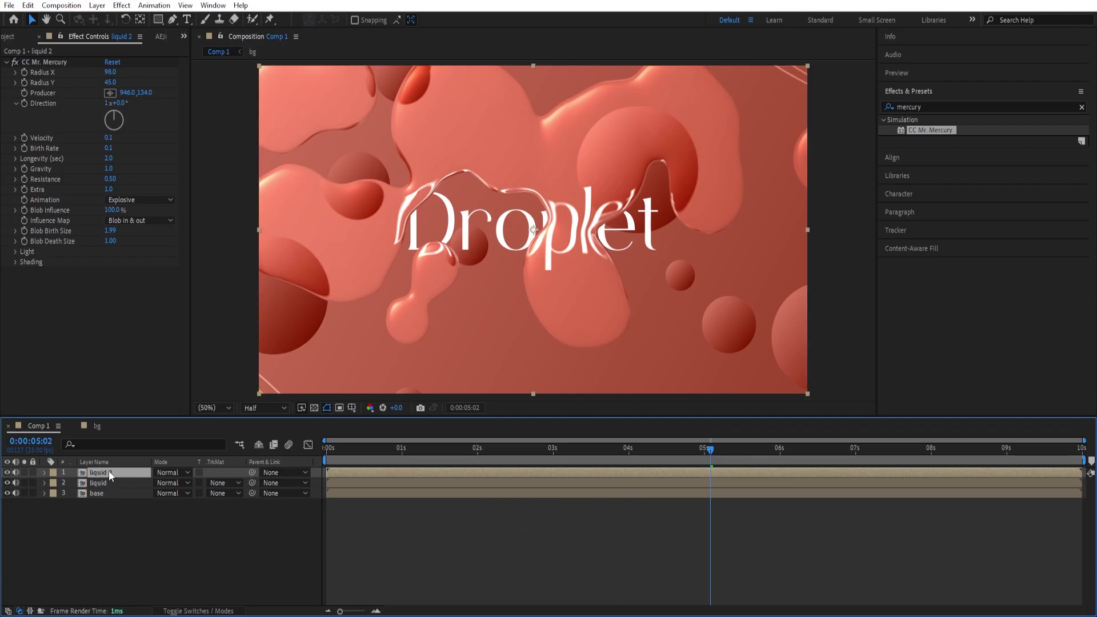
pyautogui.press('Return')
pyautogui.write('small liquid')
pyautogui.press('Return')
# Give small liquid blob sizes 0.39/0.34, Radius 84×27 and Velocity 0.2, then preview
pyautogui.moveTo(110, 230); pyautogui.dragTo(25, 231)
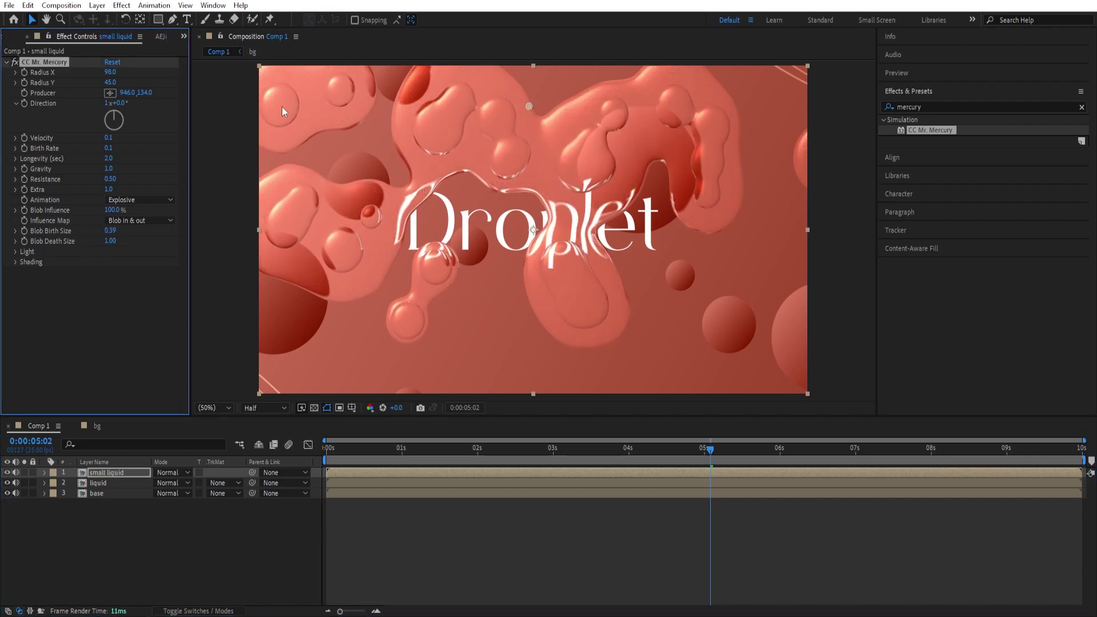
pyautogui.moveTo(108, 241); pyautogui.dragTo(70, 240)
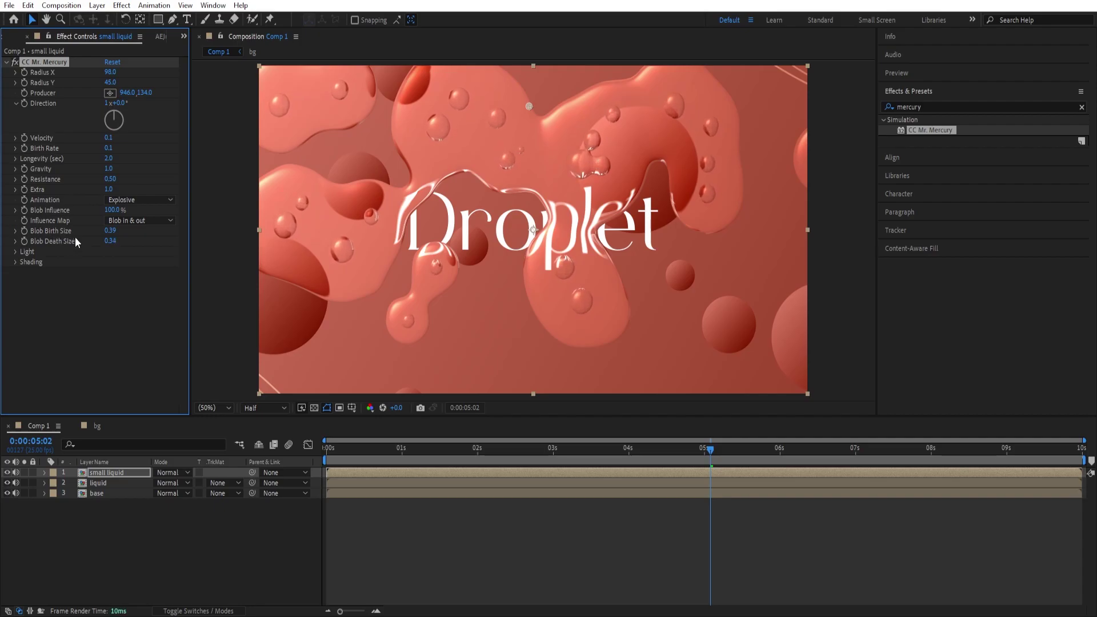
pyautogui.moveTo(109, 72); pyautogui.dragTo(99, 82)
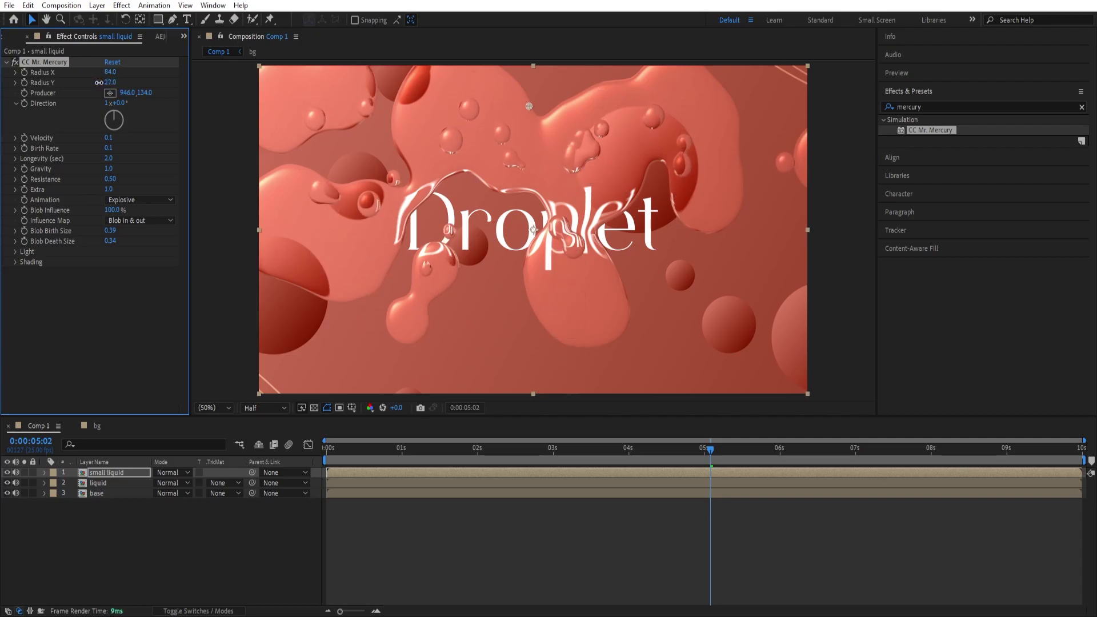
pyautogui.click(108, 138)
pyautogui.press('Return')
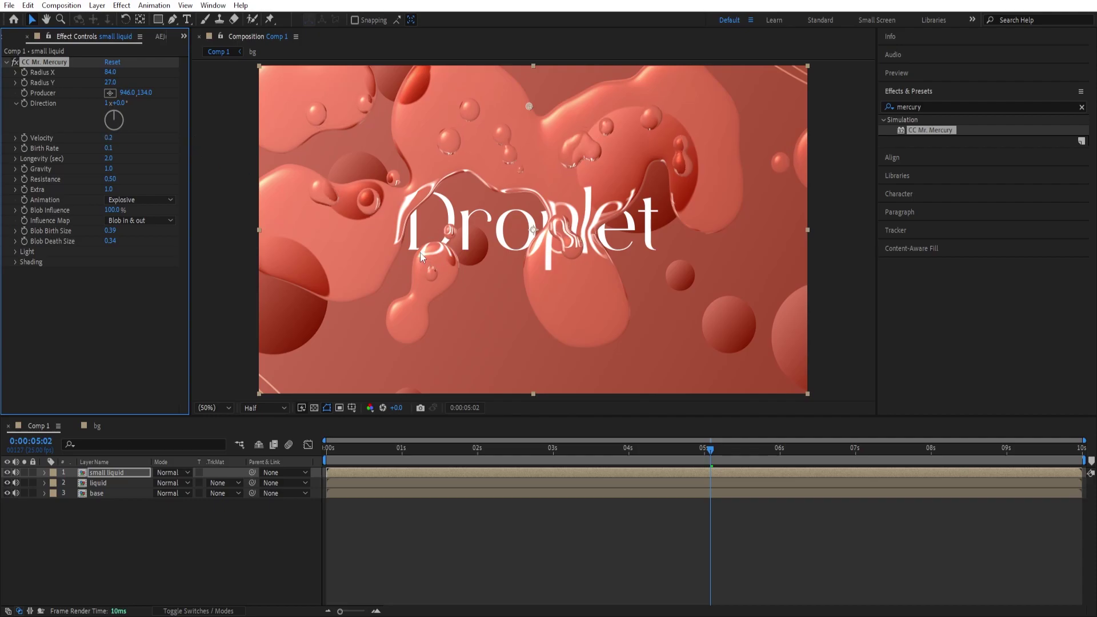
pyautogui.press('Home')
pyautogui.press('space')
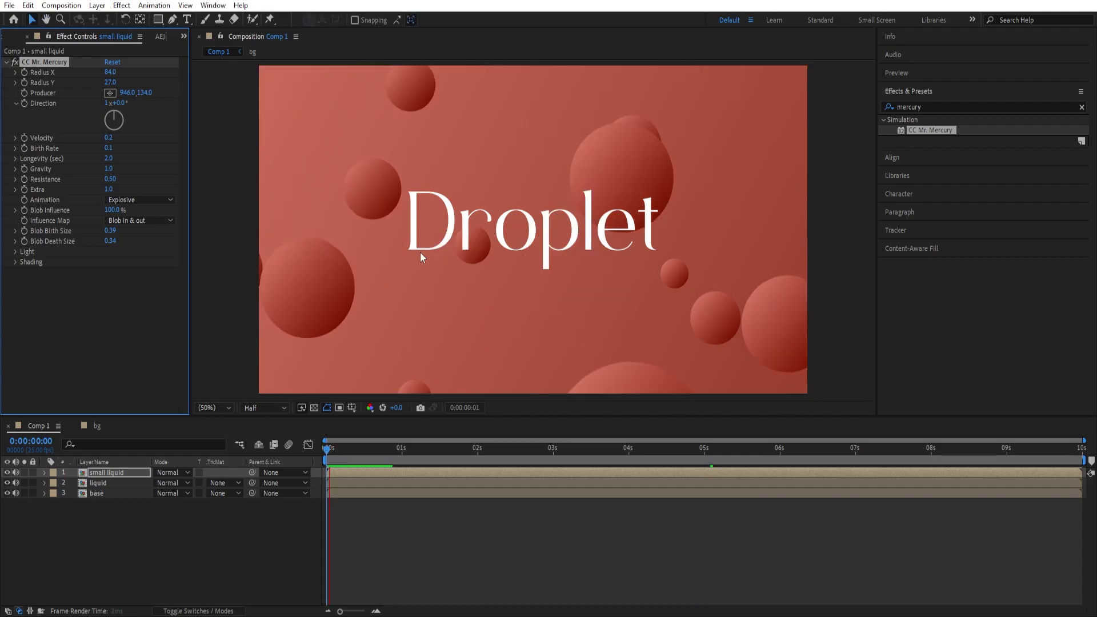